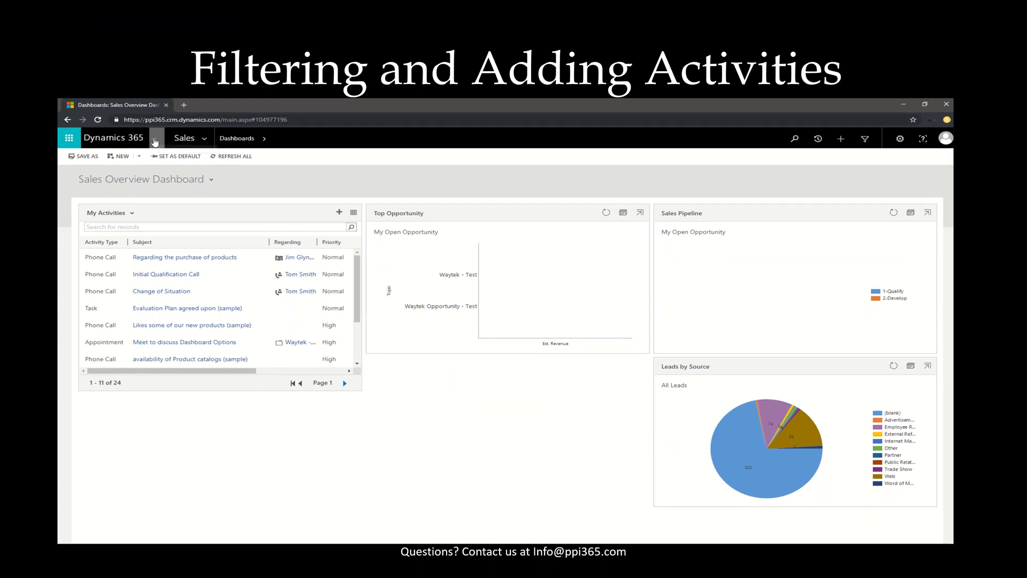
Switch from the Dynamics 365 app list to the Sales Hub app.
{"action": "left_click", "coordinate": [155, 141]}
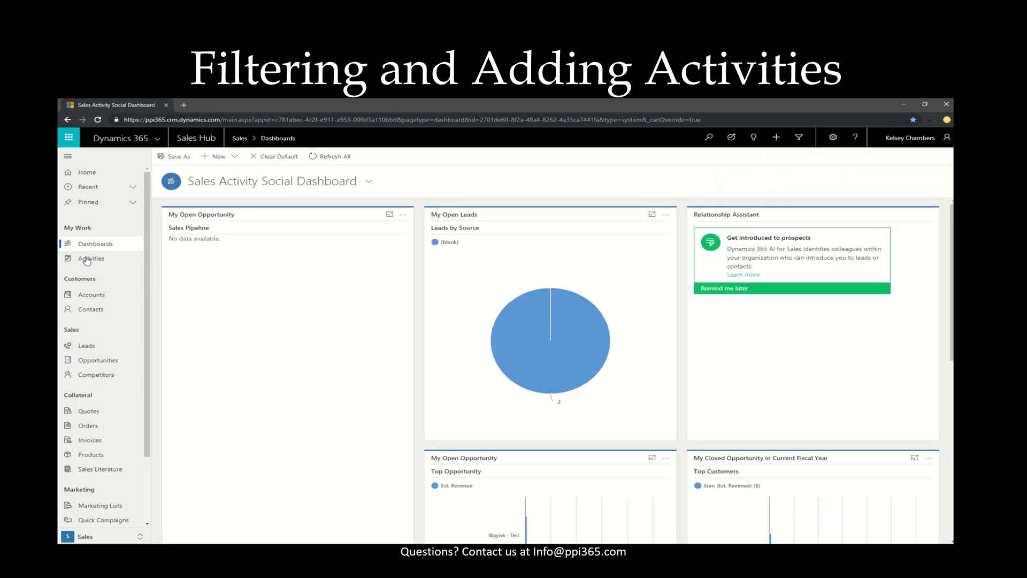
Go to Contacts and open the Coho Winery owner's record from My Active Contacts.
{"action": "left_click", "coordinate": [87, 261]}
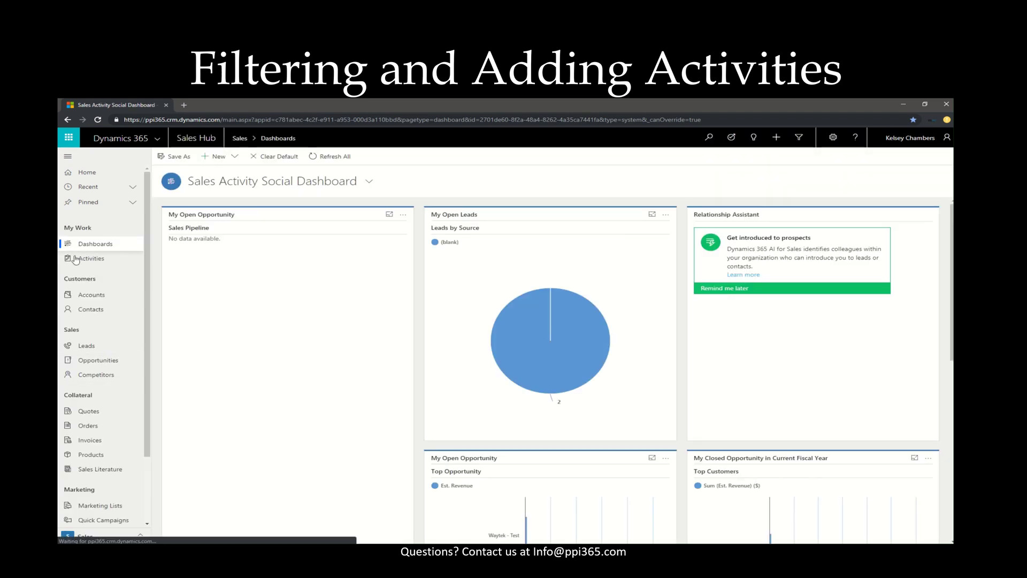
{"action": "left_click", "coordinate": [95, 311]}
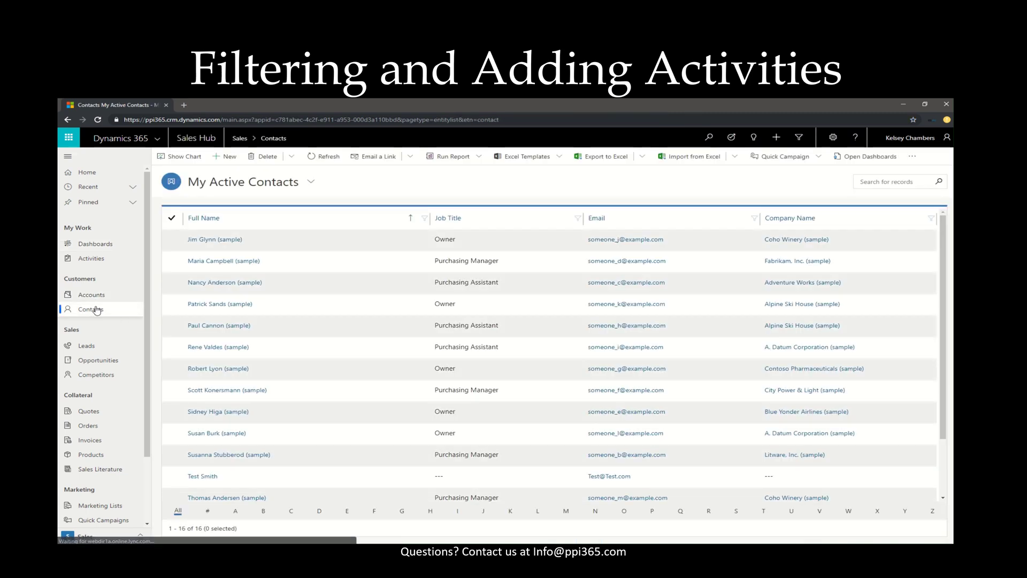
{"action": "left_click", "coordinate": [227, 241]}
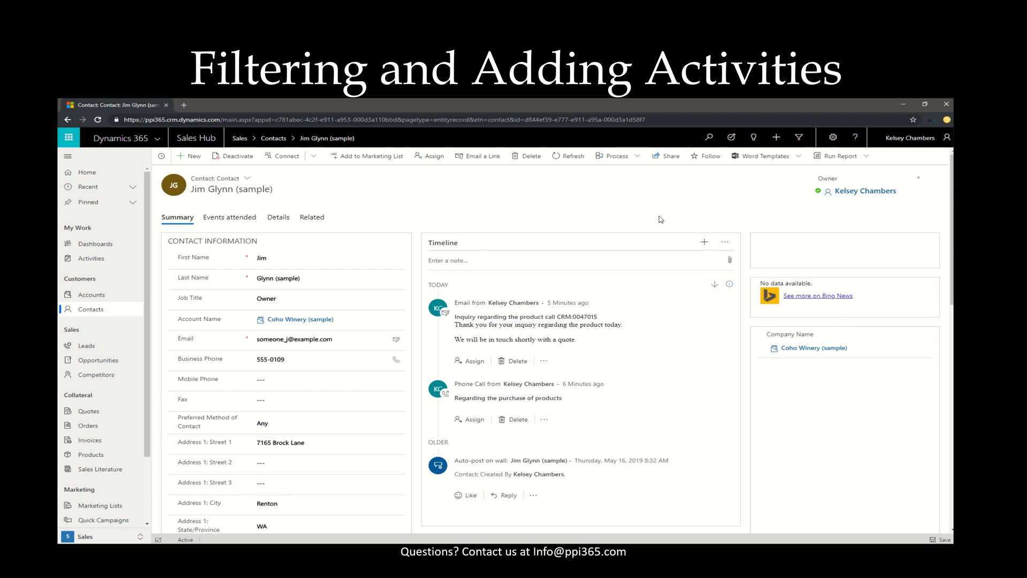
Log a phone call with subject 'Regarding Products Test' and save it to the contact's timeline.
{"action": "left_click", "coordinate": [706, 245]}
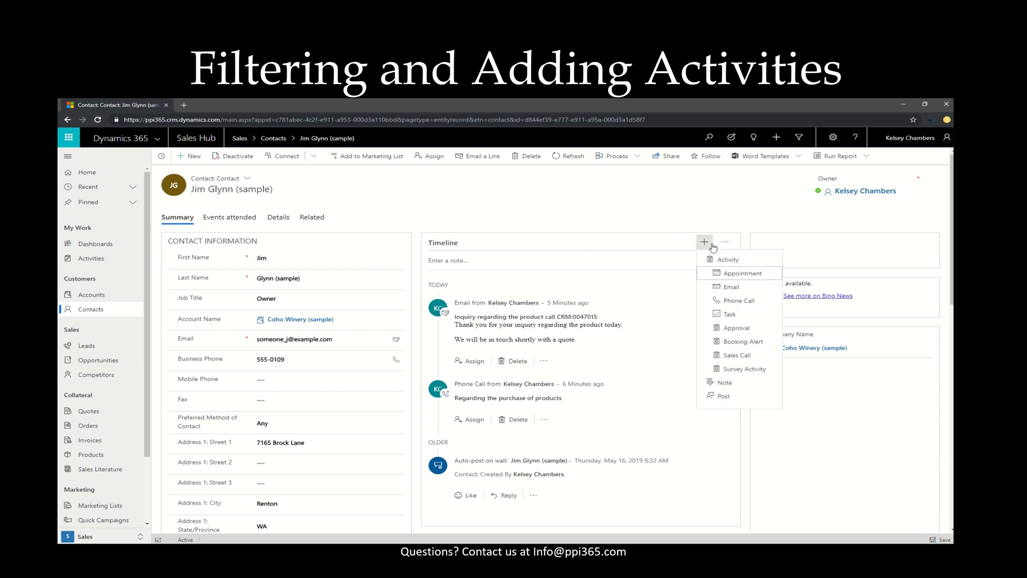
{"action": "left_click", "coordinate": [739, 301]}
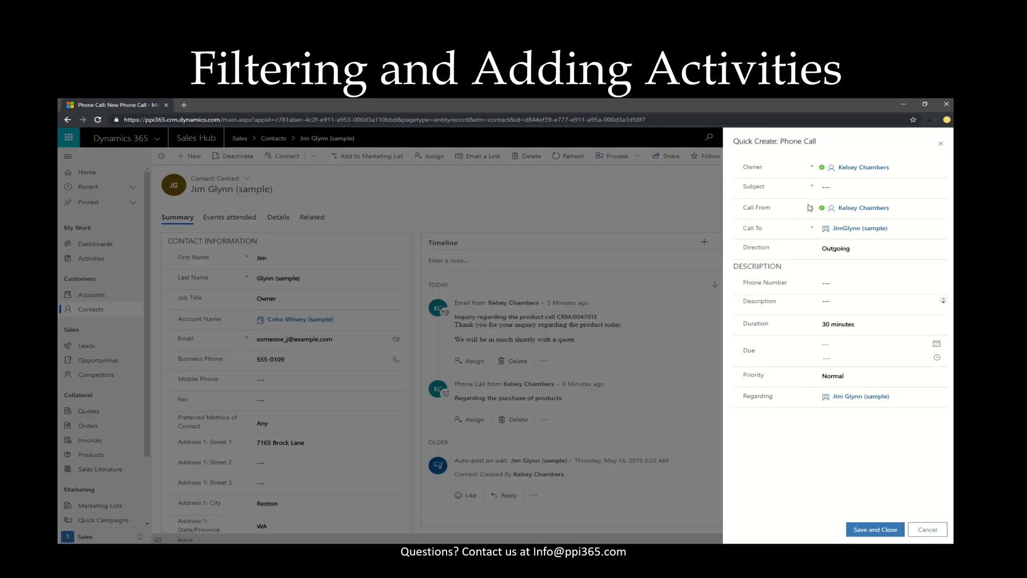
{"action": "left_click", "coordinate": [846, 187]}
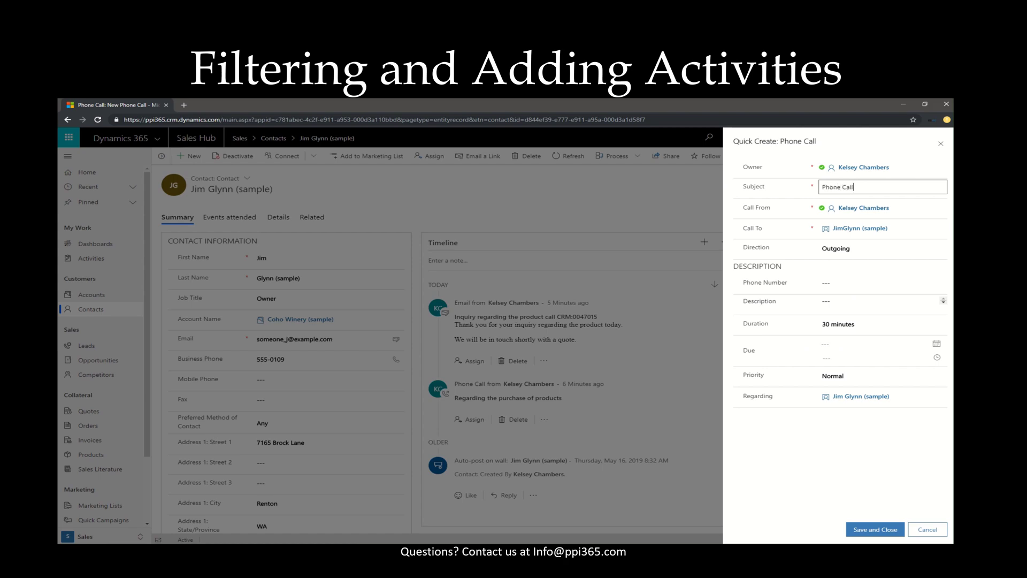
{"action": "key", "text": "ctrl+a"}
{"action": "key", "text": "BackSpace"}
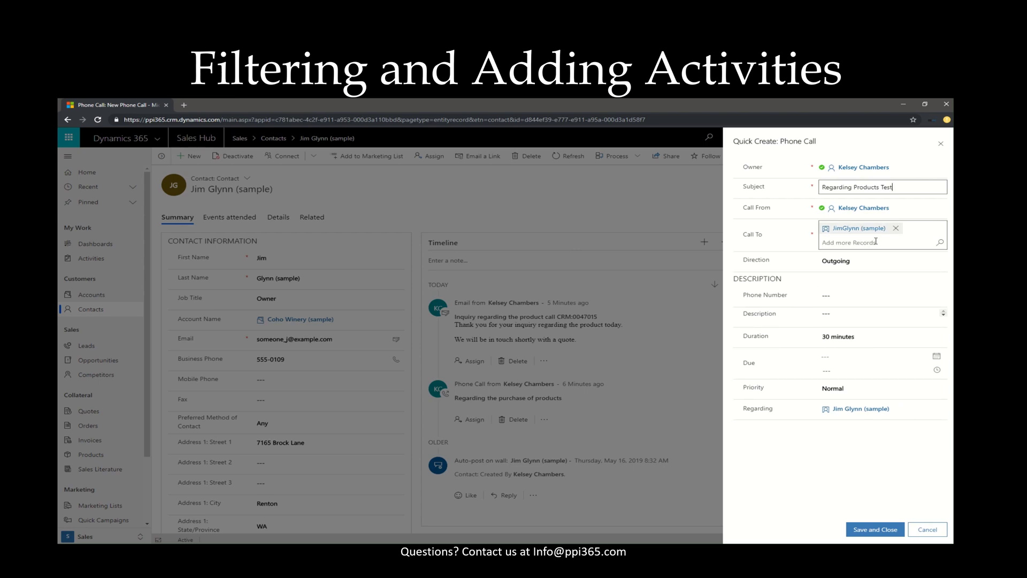
{"action": "left_click", "coordinate": [835, 245]}
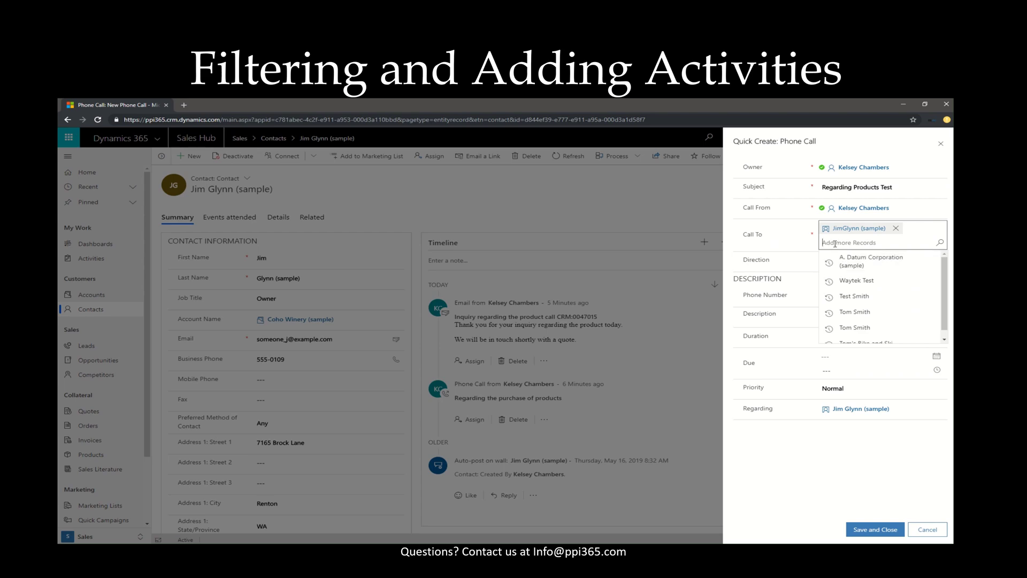
{"action": "left_click", "coordinate": [875, 529]}
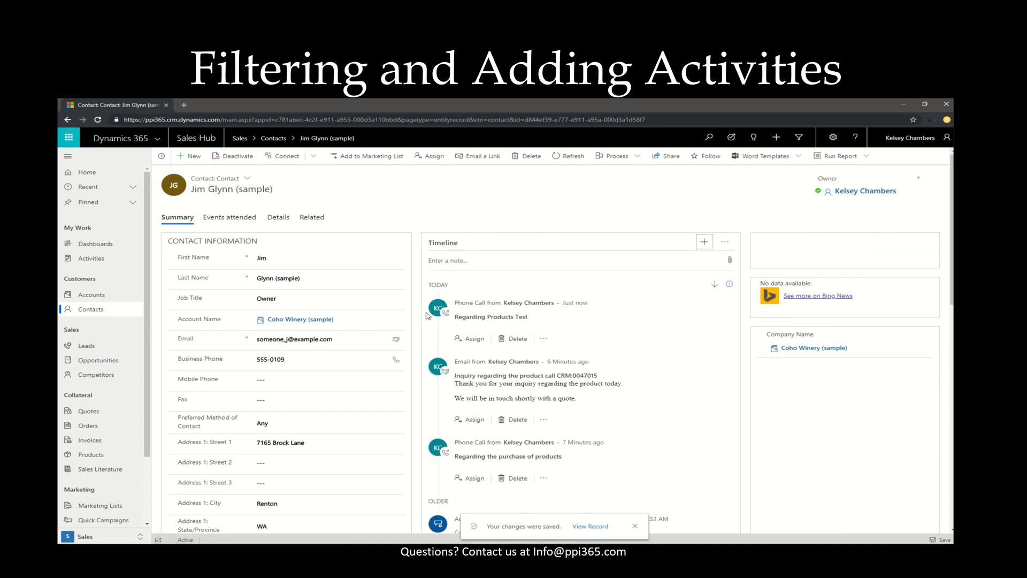
Start a new email and replace its To recipient with the test record.
{"action": "left_click", "coordinate": [707, 242]}
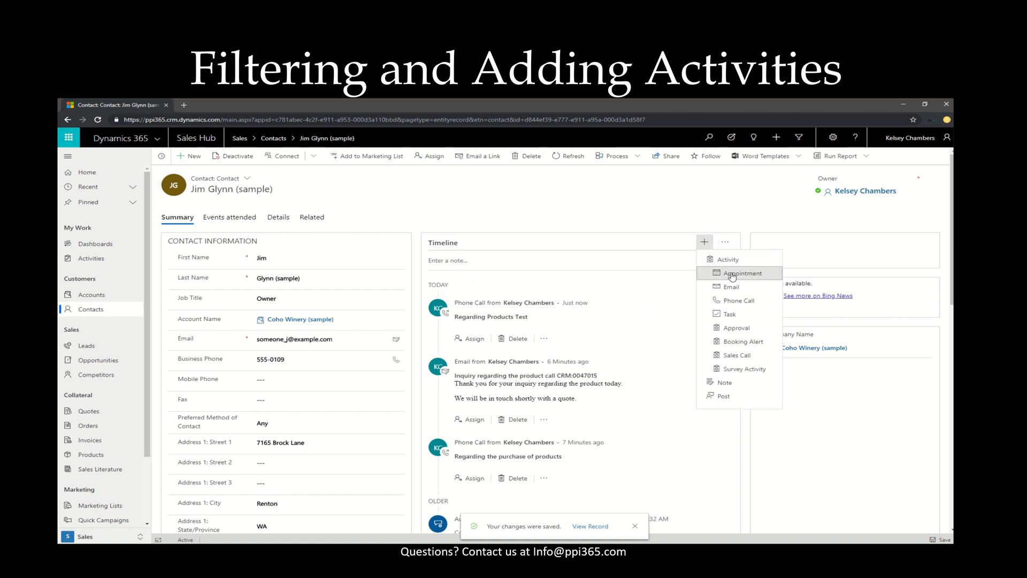
{"action": "left_click", "coordinate": [740, 290]}
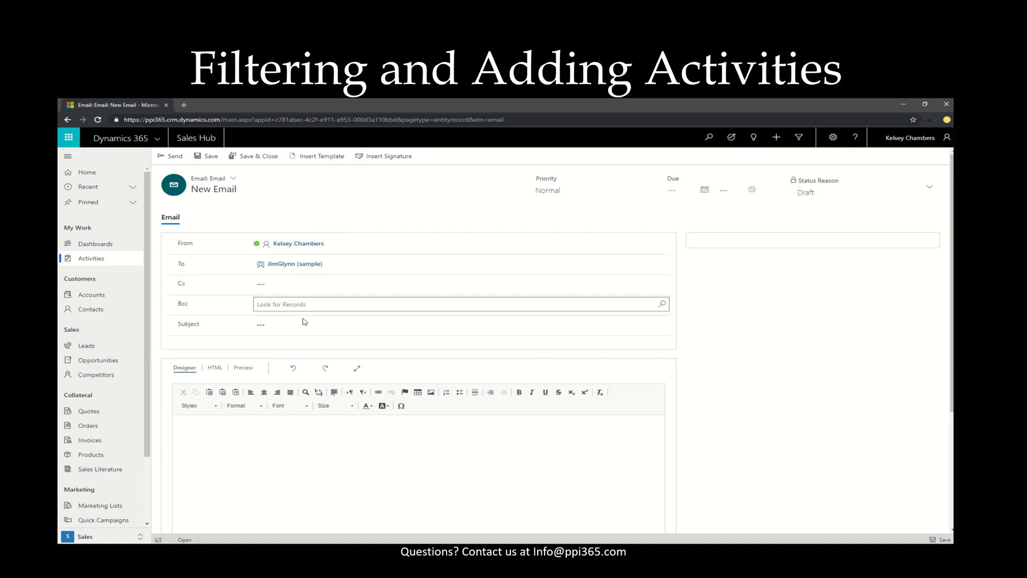
{"action": "left_click", "coordinate": [367, 266]}
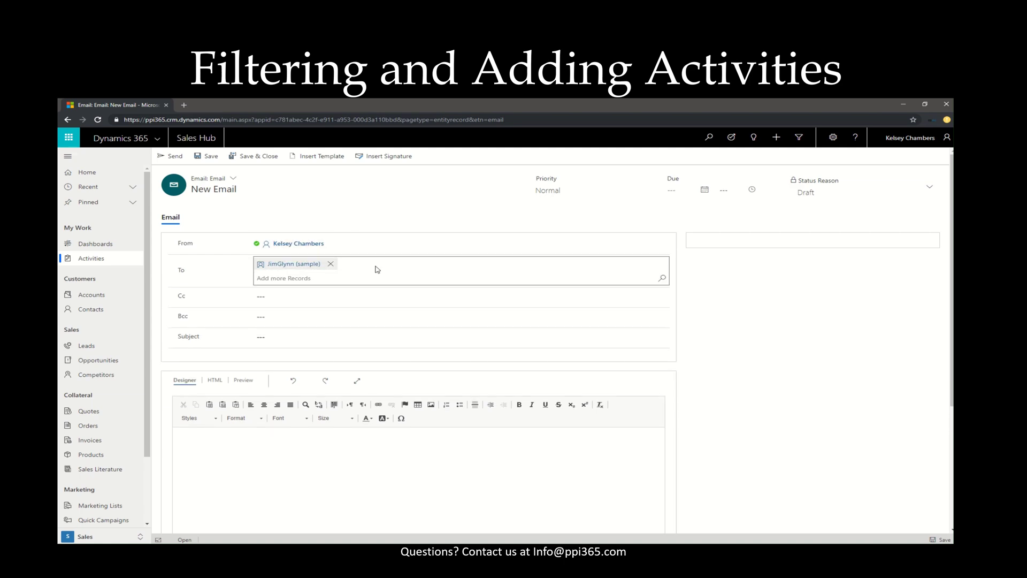
{"action": "left_click", "coordinate": [331, 263]}
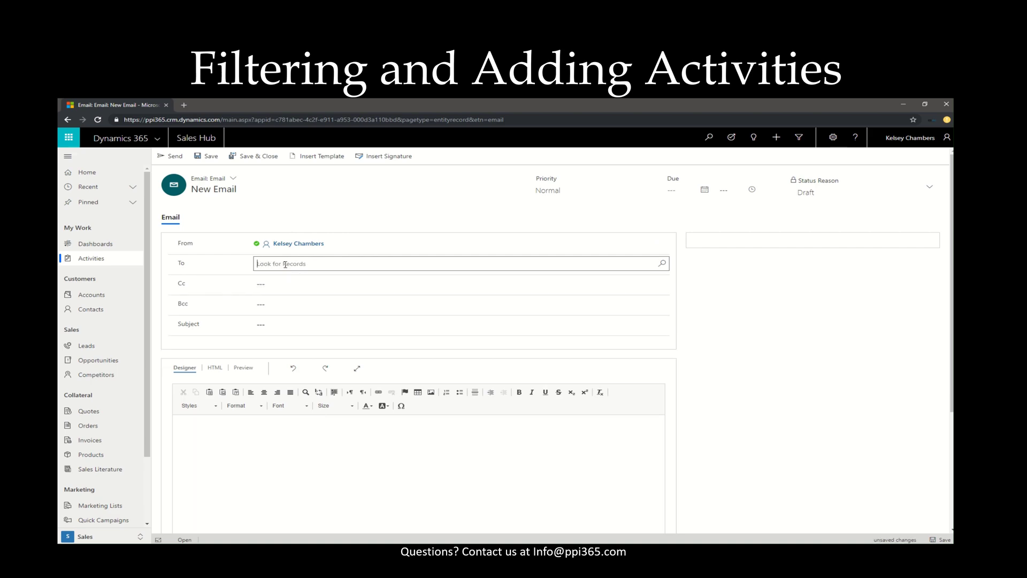
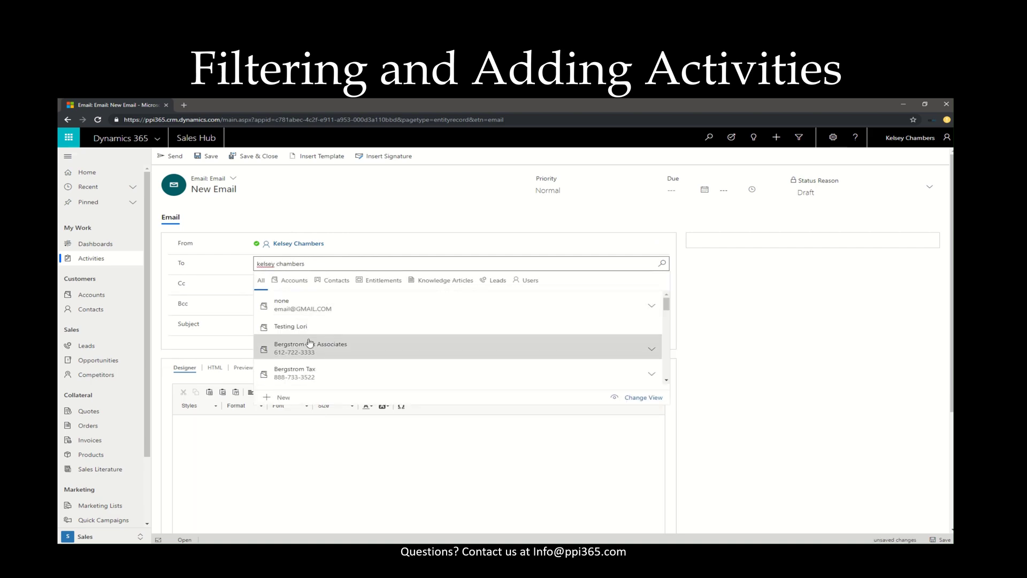
{"action": "key", "text": "ctrl+a"}
{"action": "type", "text": "Kelsey"}
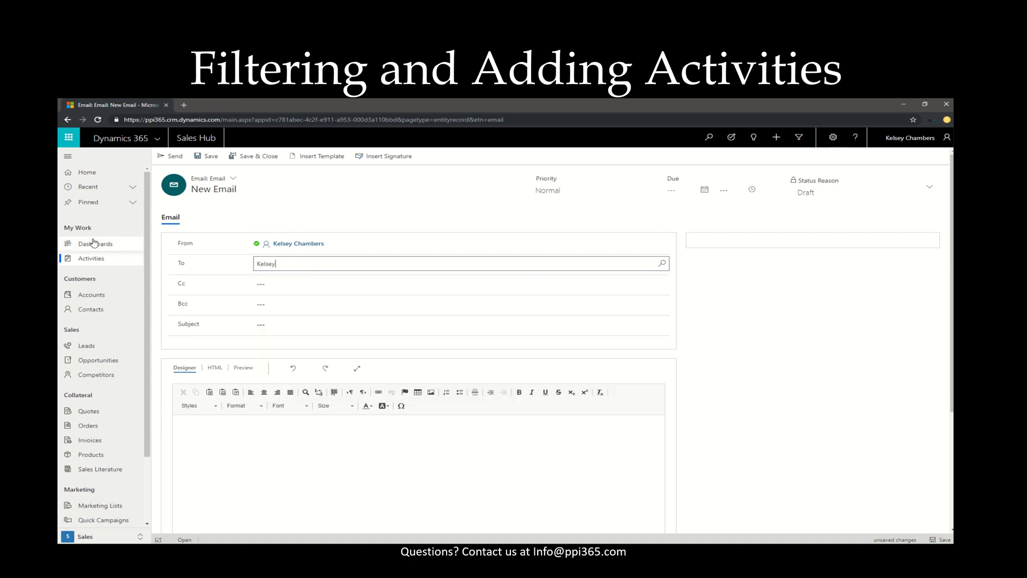
{"action": "left_click", "coordinate": [310, 303]}
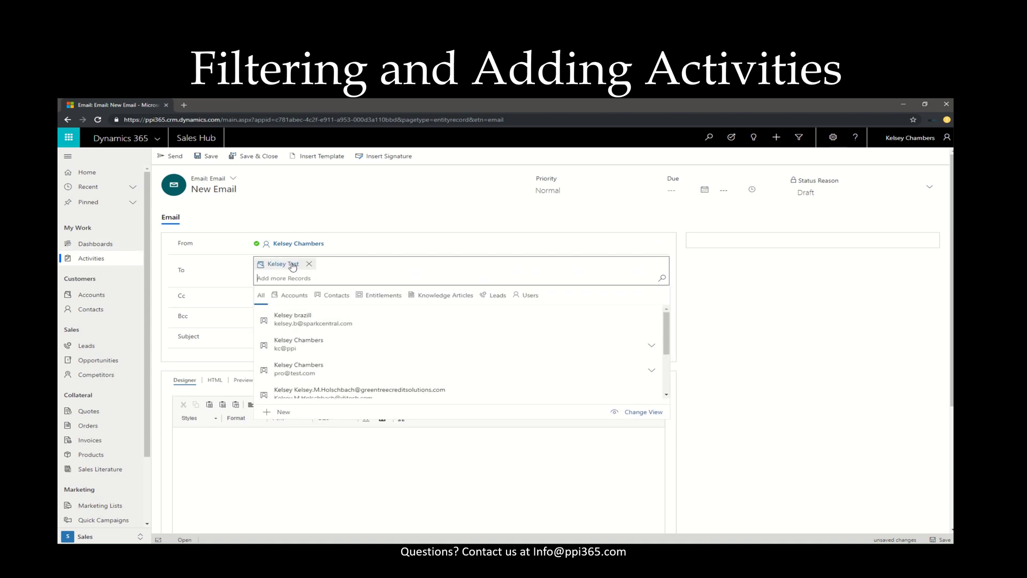
Enter the subject 'Regarding Phone Call for Product Testing' and a two-line thank-you body.
{"action": "left_click", "coordinate": [193, 326]}
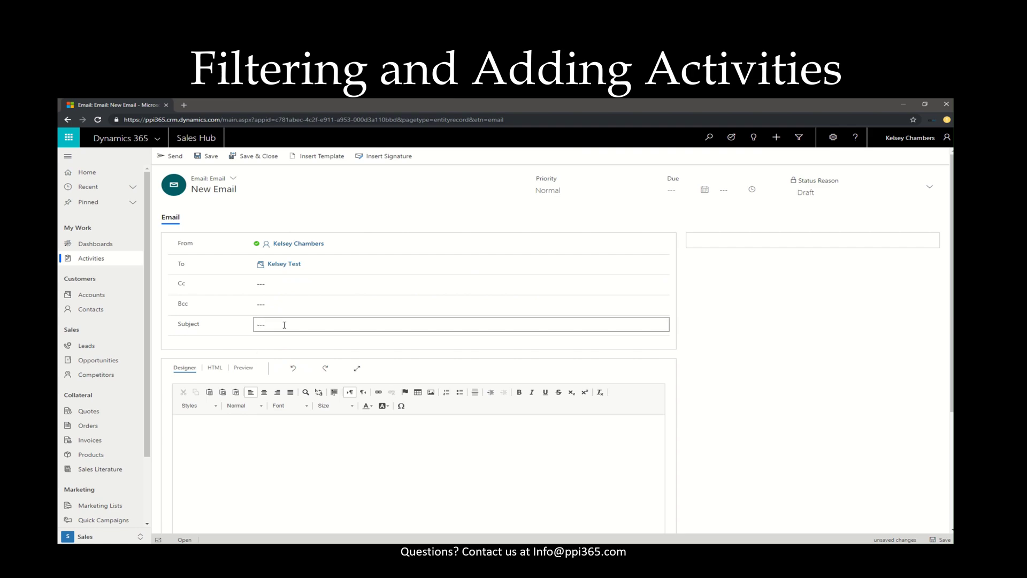
{"action": "type", "text": "Regarding Phone Call for Product Testing"}
{"action": "left_click", "coordinate": [197, 452]}
{"action": "type", "text": "Testing"}
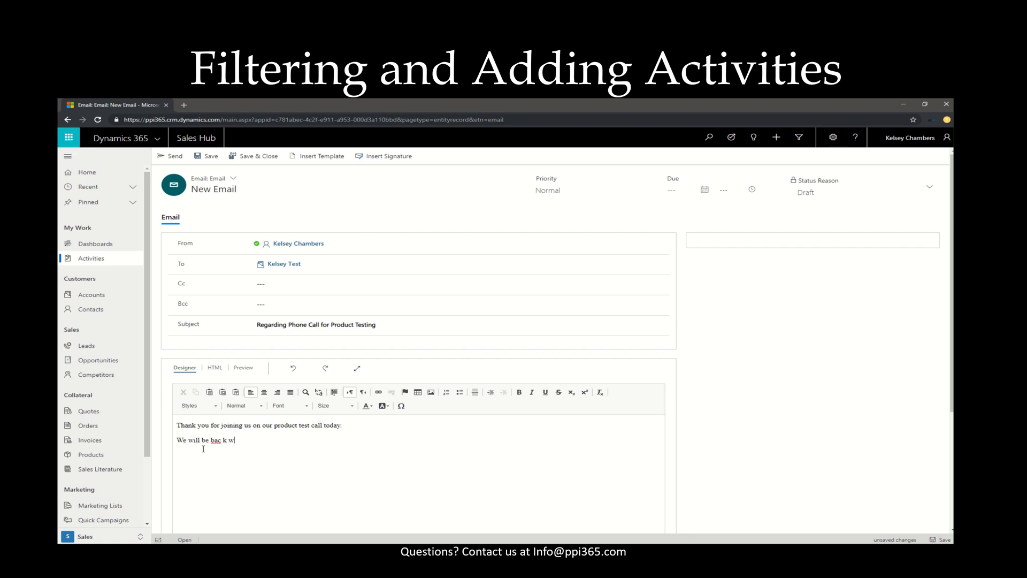
{"action": "type", "text": "h you"}
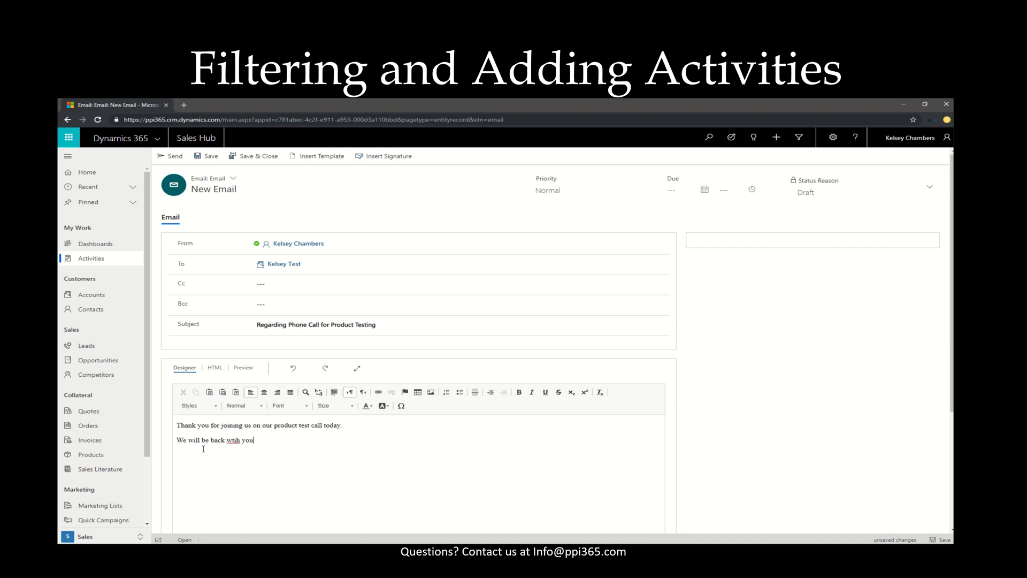
{"action": "key", "text": "BackSpace"}
{"action": "key", "text": "BackSpace"}
{"action": "key", "text": "BackSpace"}
{"action": "type", "text": "timeline."}
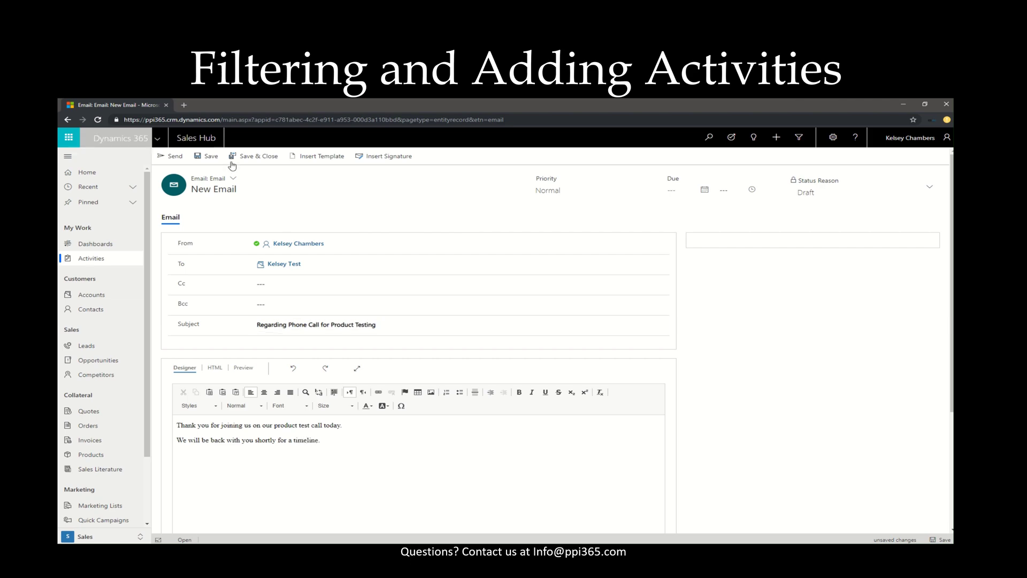
Save the email, dismiss the communications error, and readdress it to the matching user.
{"action": "left_click", "coordinate": [174, 158]}
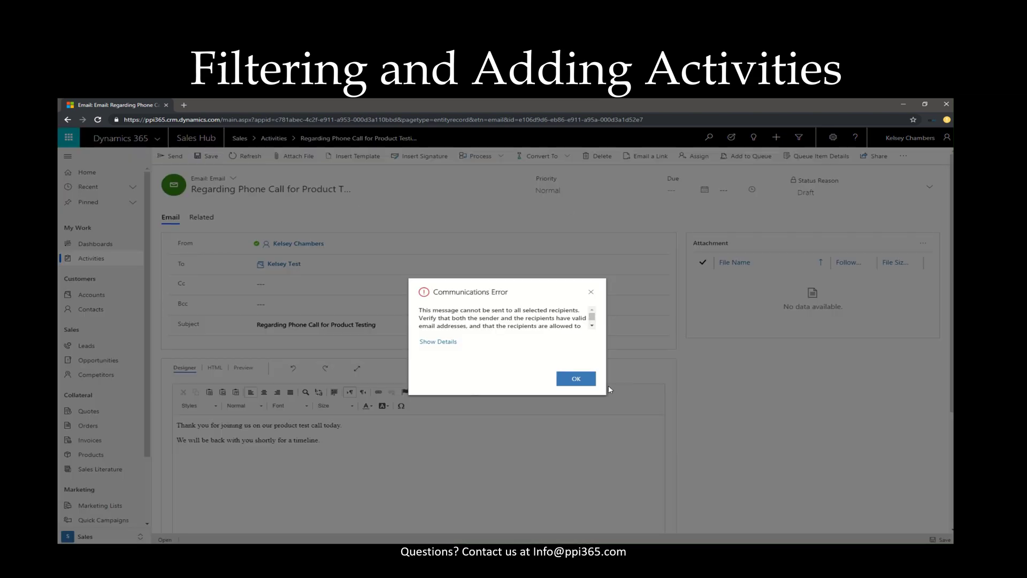
{"action": "left_click", "coordinate": [576, 378]}
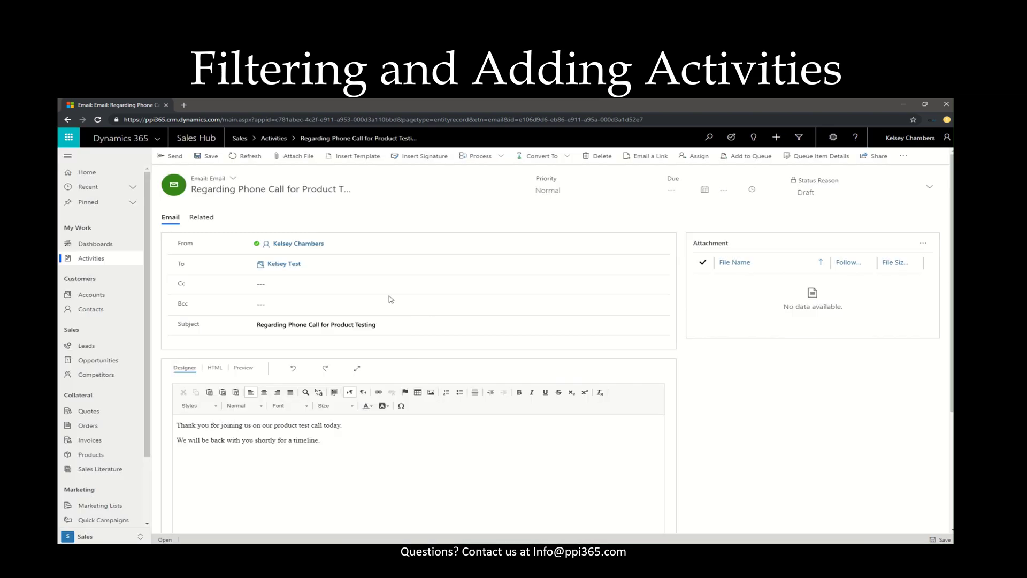
{"action": "left_click", "coordinate": [289, 264]}
{"action": "left_click", "coordinate": [307, 264]}
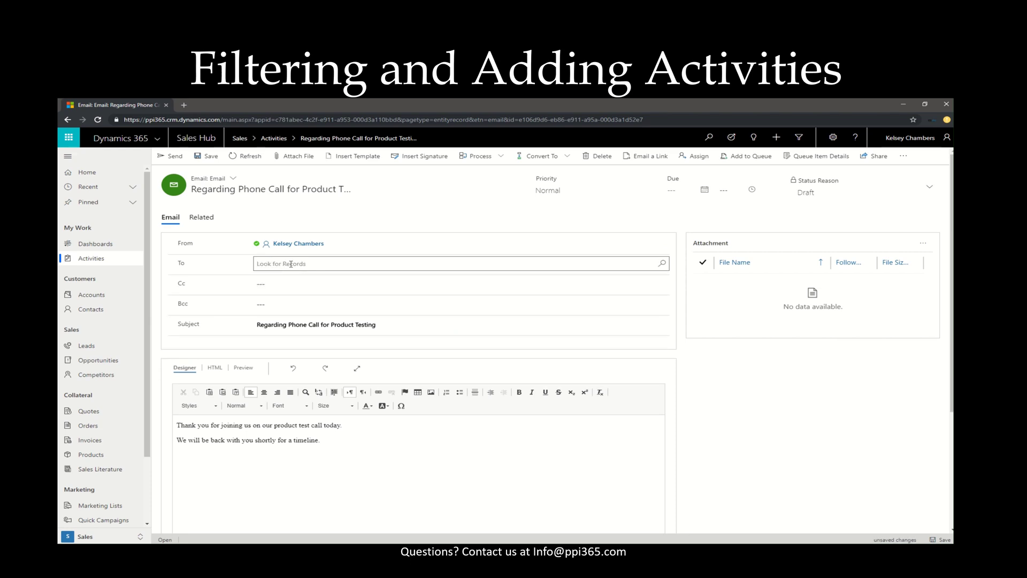
{"action": "type", "text": "kelsey"}
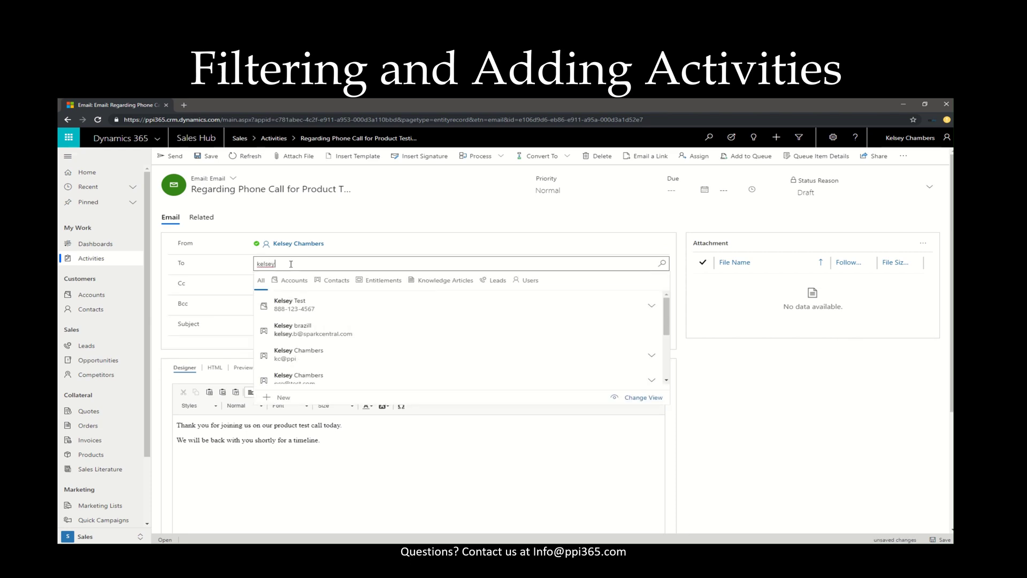
{"action": "left_click", "coordinate": [333, 364]}
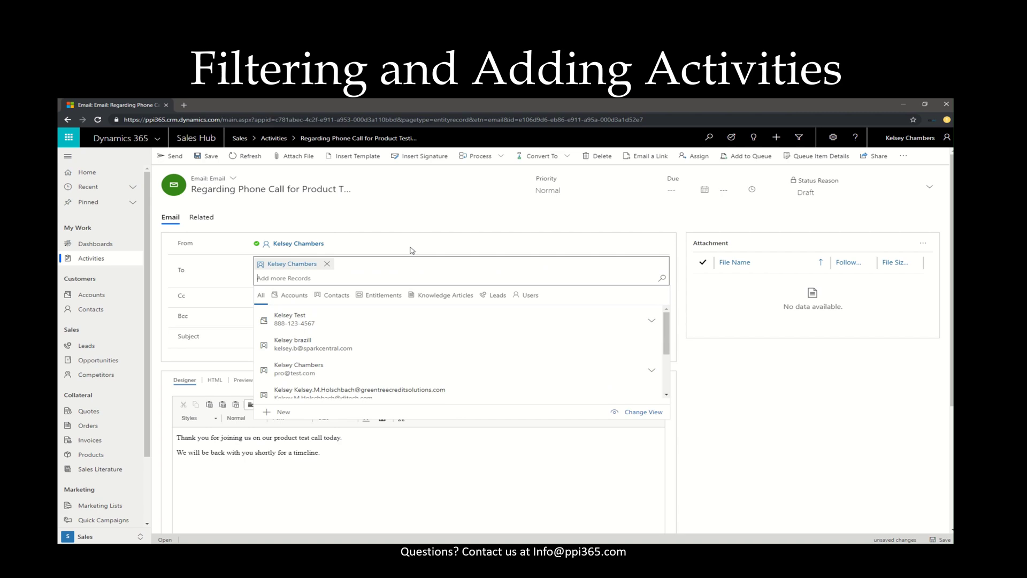
{"action": "left_click", "coordinate": [173, 163]}
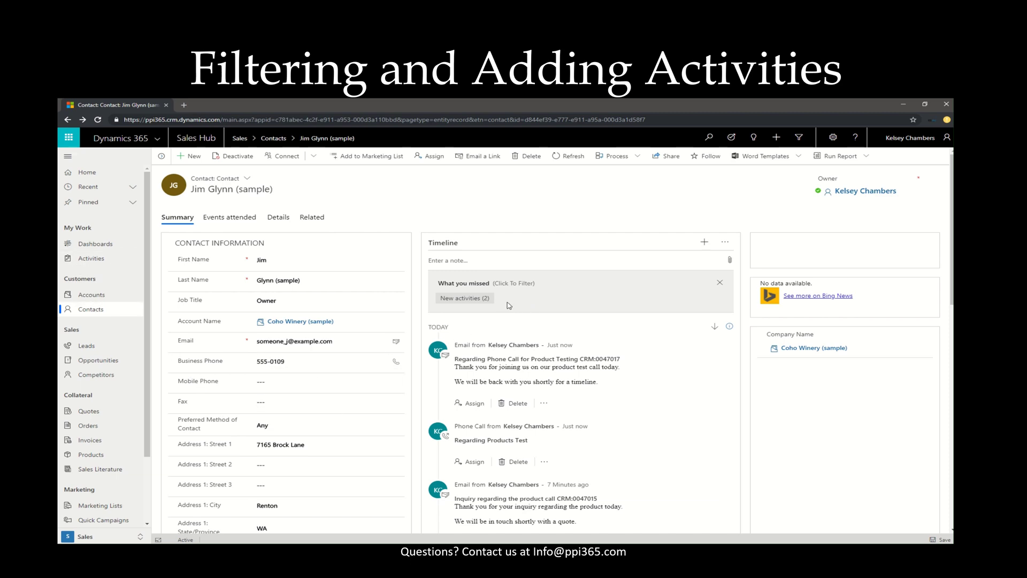
Filter the timeline to the 2 new activities, then clear that filter.
{"action": "left_click", "coordinate": [453, 300]}
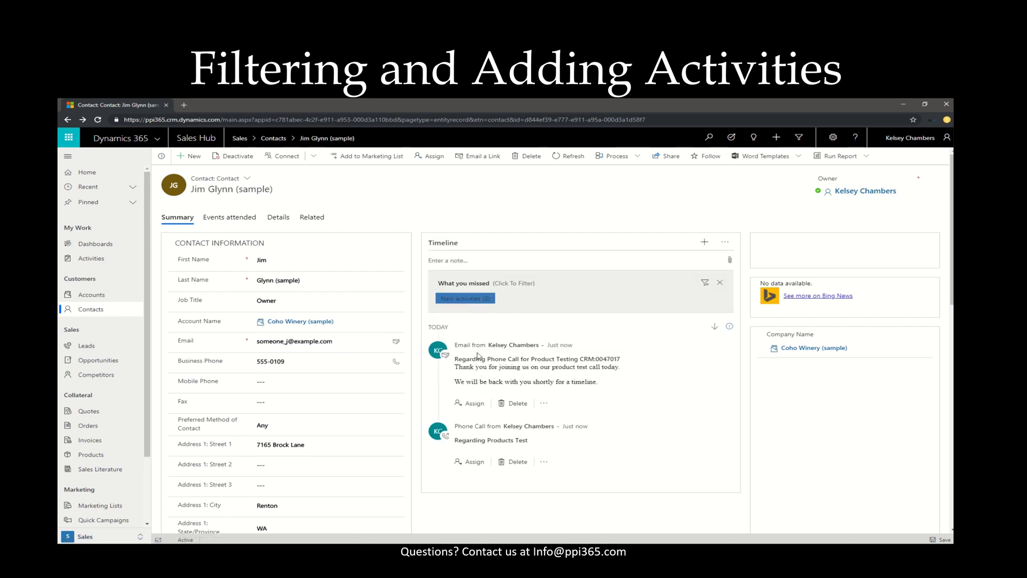
{"action": "left_click", "coordinate": [719, 282]}
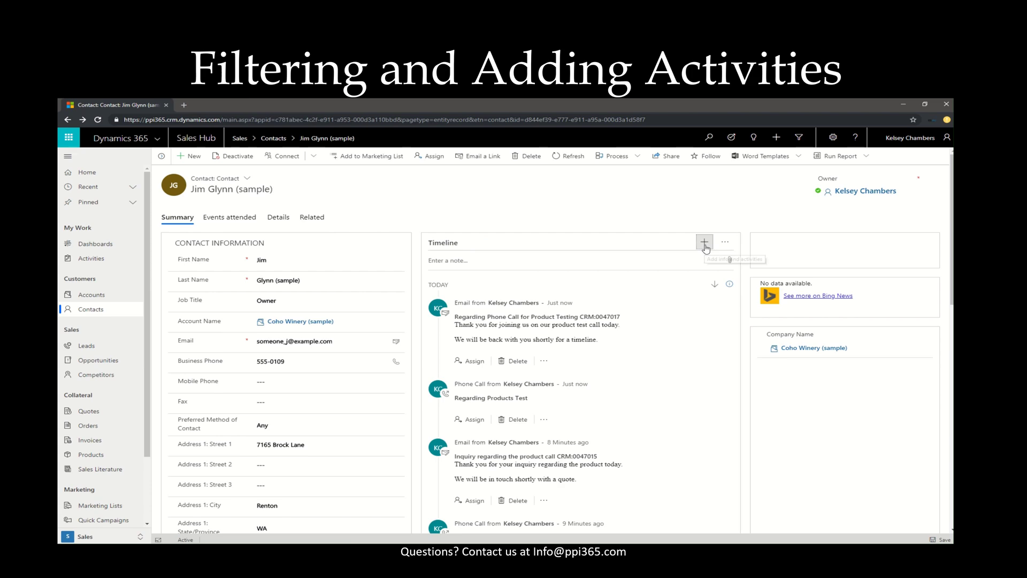
Save a task titled 'Follow up with Client regarding Product Testing' and dismiss the saved notice.
{"action": "left_click", "coordinate": [705, 248]}
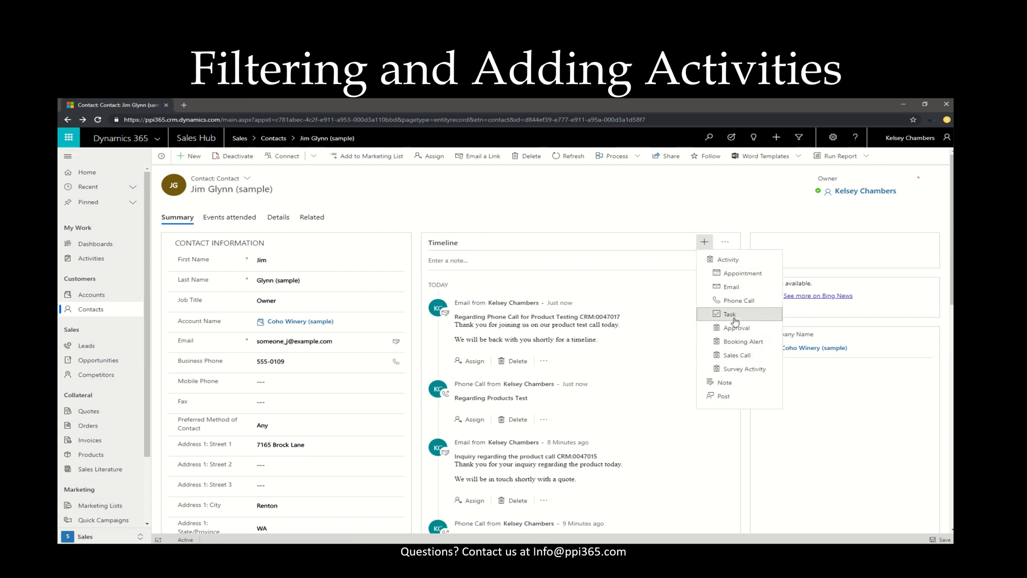
{"action": "left_click", "coordinate": [735, 319]}
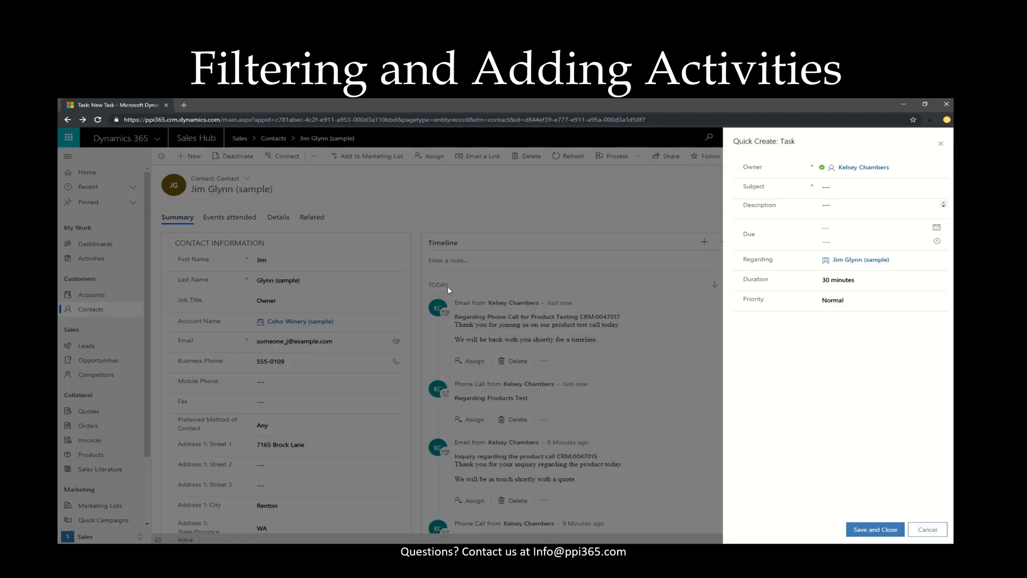
{"action": "left_click", "coordinate": [834, 189]}
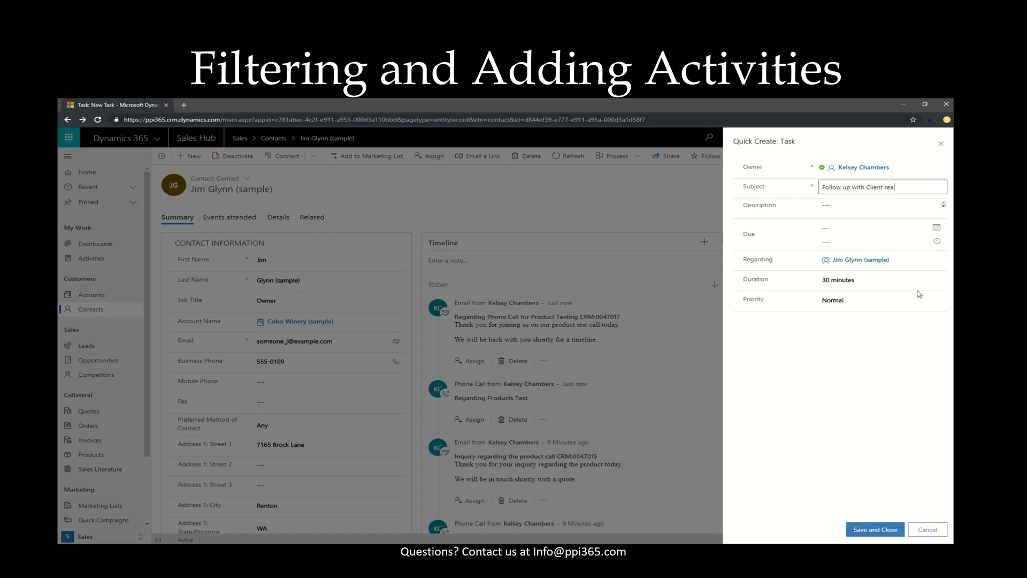
{"action": "type", "text": "Follow up with Client regarding Product Testing"}
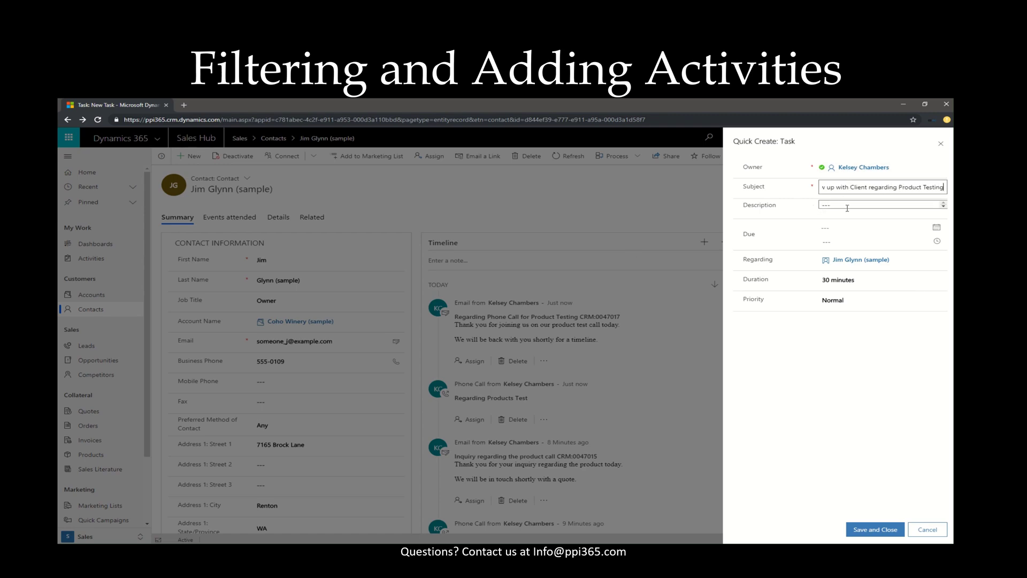
{"action": "left_click", "coordinate": [876, 529]}
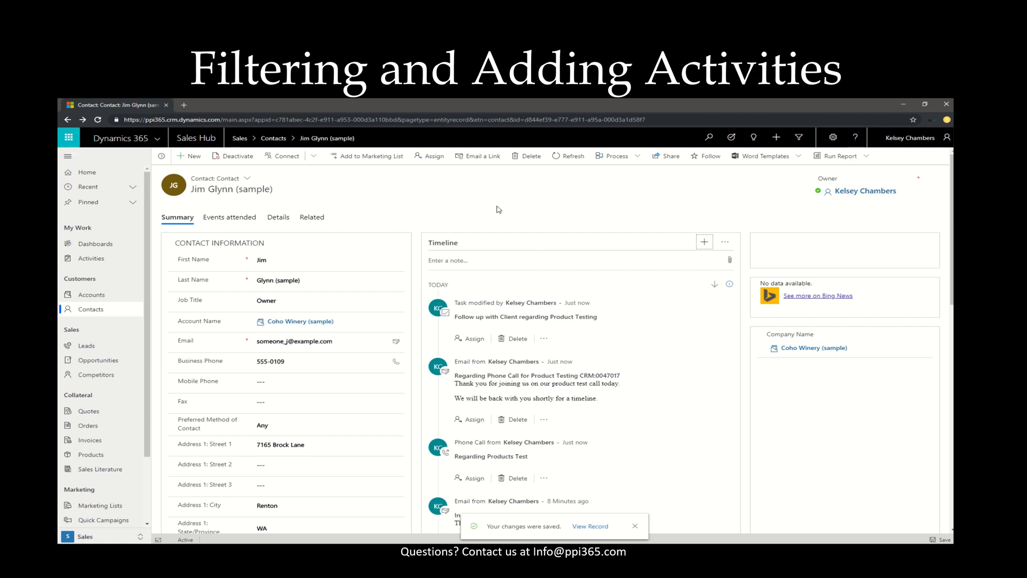
{"action": "left_click", "coordinate": [636, 526]}
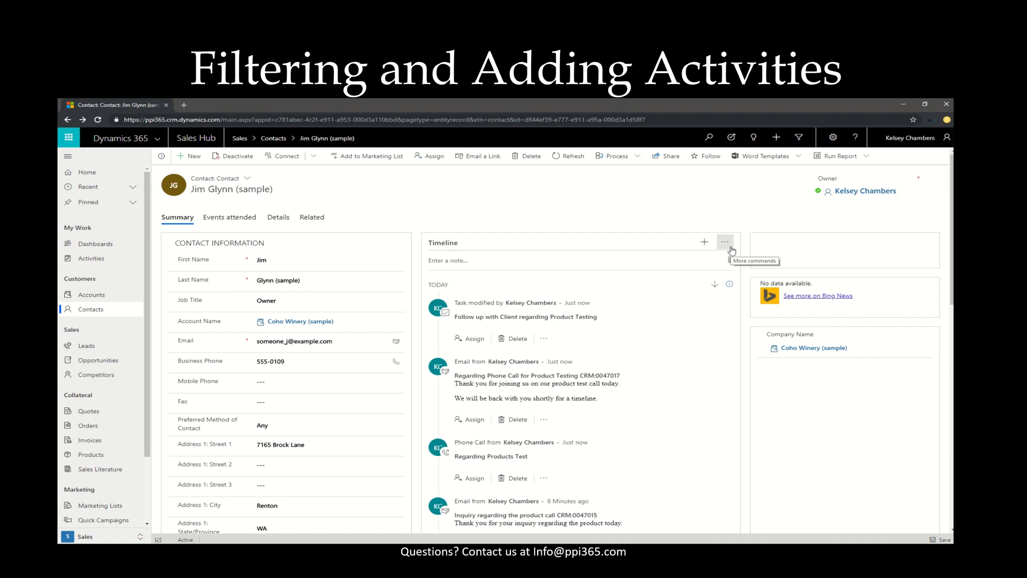
Open the timeline filter pane, restrict it to Activities, and reveal the type and date filters.
{"action": "left_click", "coordinate": [730, 247]}
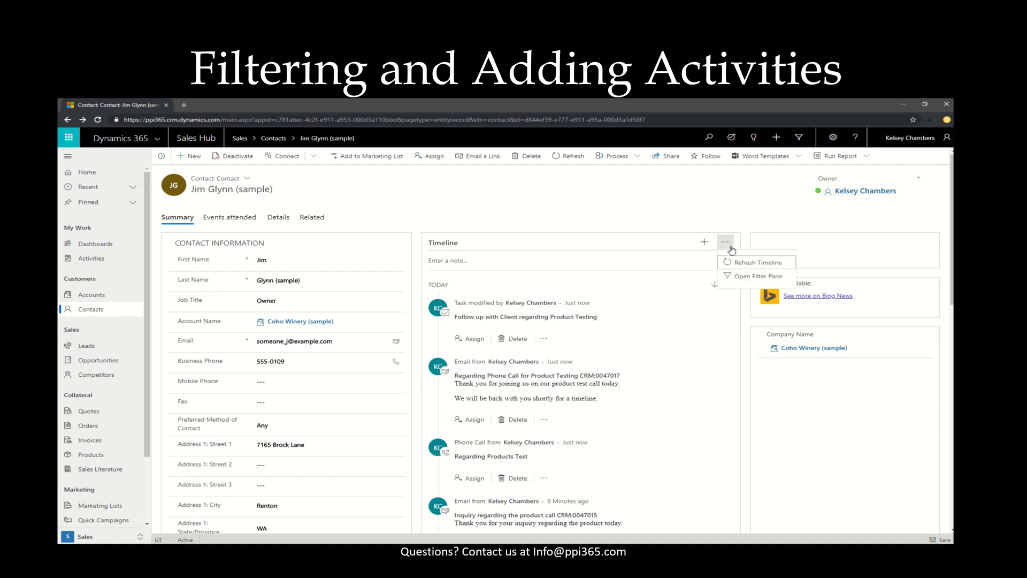
{"action": "left_click", "coordinate": [755, 276]}
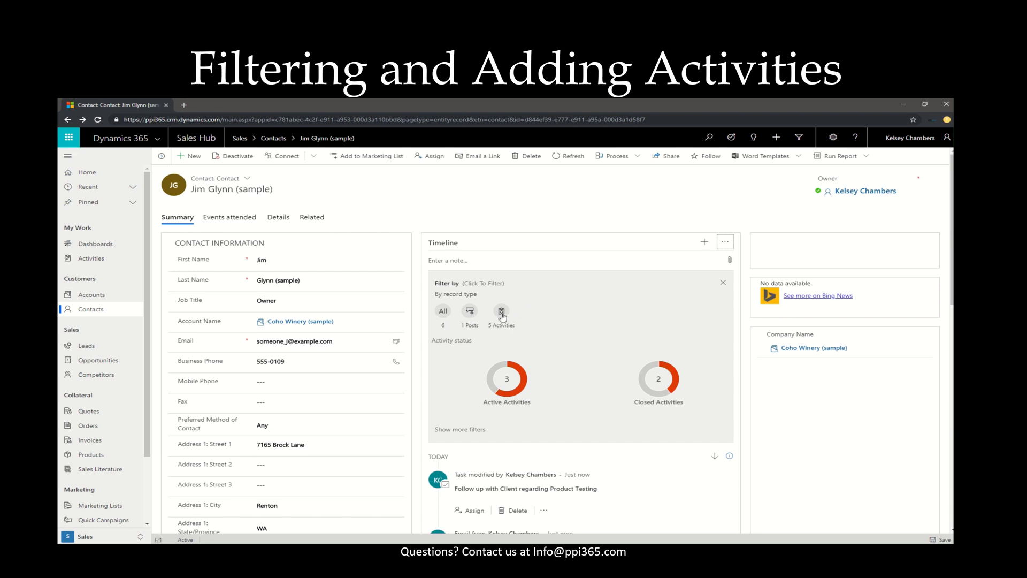
{"action": "left_click", "coordinate": [501, 313]}
{"action": "left_click", "coordinate": [470, 429]}
{"action": "scroll", "coordinate": [471, 406], "scroll_direction": "down", "scroll_amount": 1}
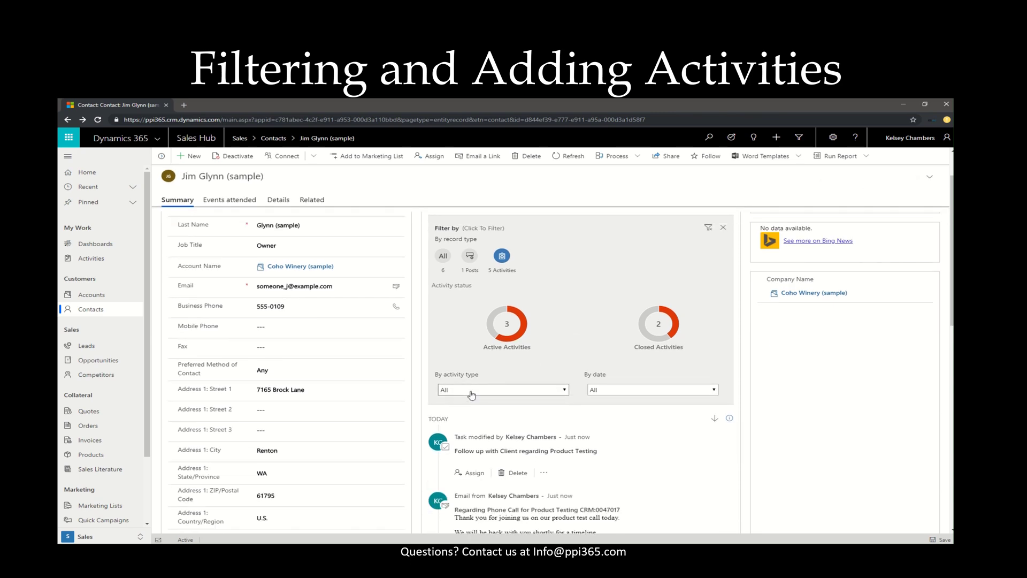
Set the activity-type filter to Email and the date filter to Today.
{"action": "left_click", "coordinate": [470, 393]}
{"action": "scroll", "coordinate": [470, 369], "scroll_direction": "down", "scroll_amount": 1}
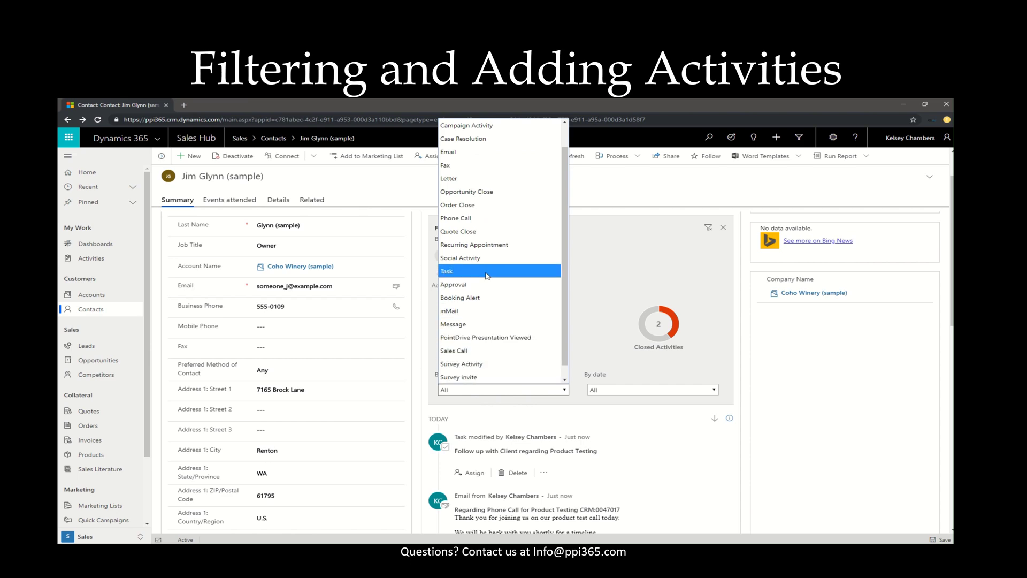
{"action": "left_click", "coordinate": [472, 153]}
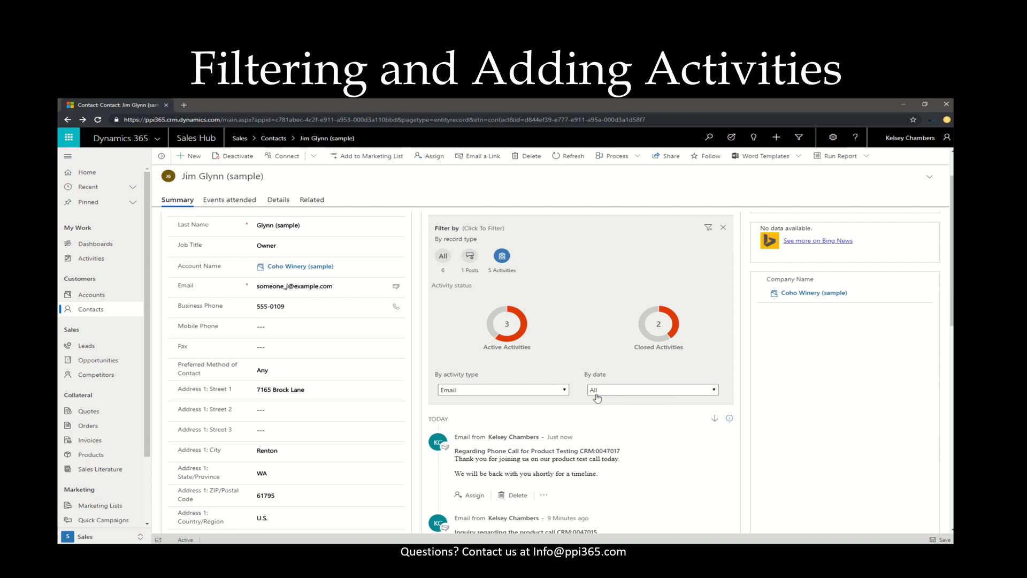
{"action": "left_click", "coordinate": [632, 392]}
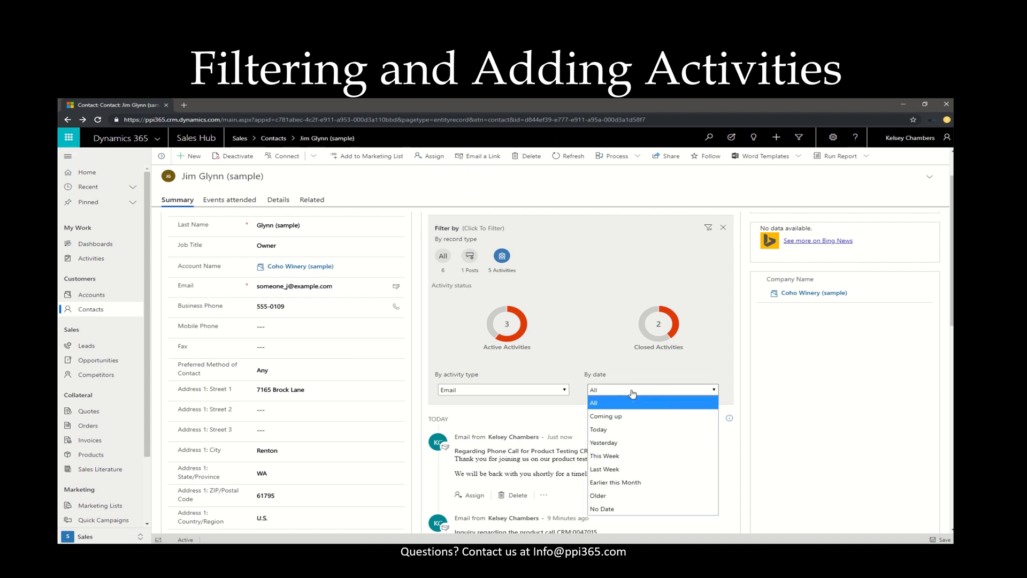
{"action": "left_click", "coordinate": [635, 430]}
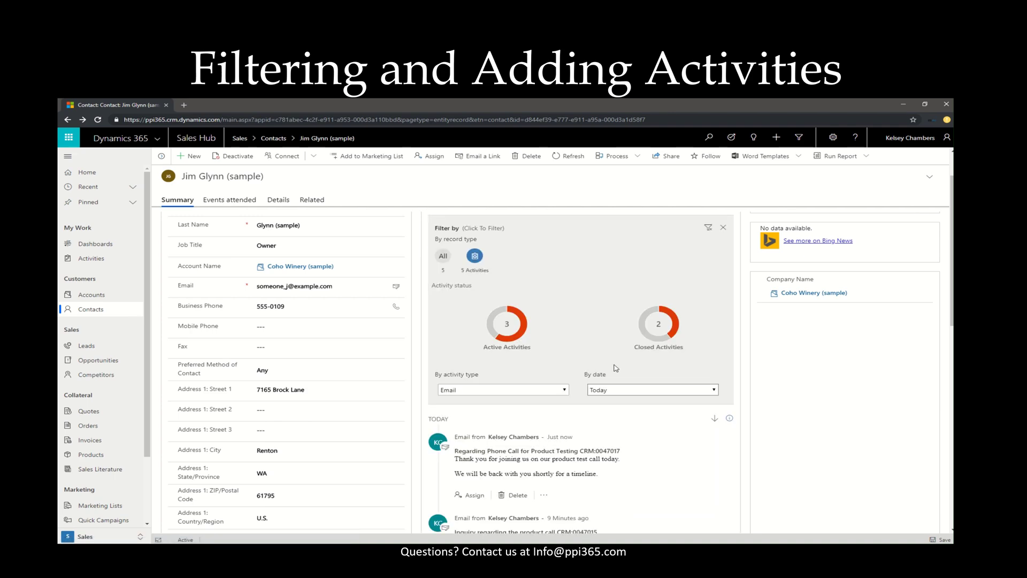
{"action": "scroll", "coordinate": [615, 463], "scroll_direction": "down", "scroll_amount": 2}
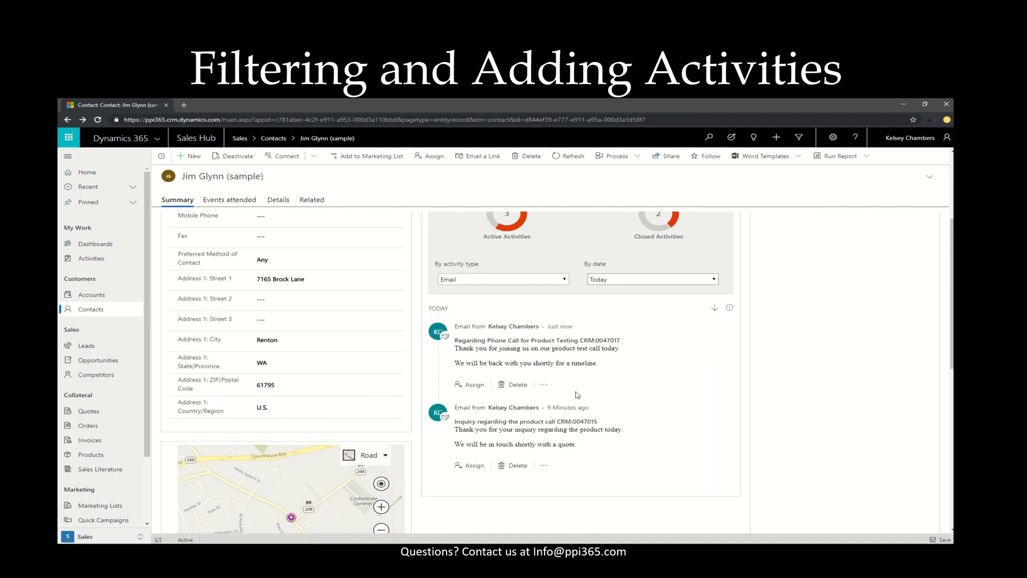
{"action": "scroll", "coordinate": [588, 374], "scroll_direction": "up", "scroll_amount": 3}
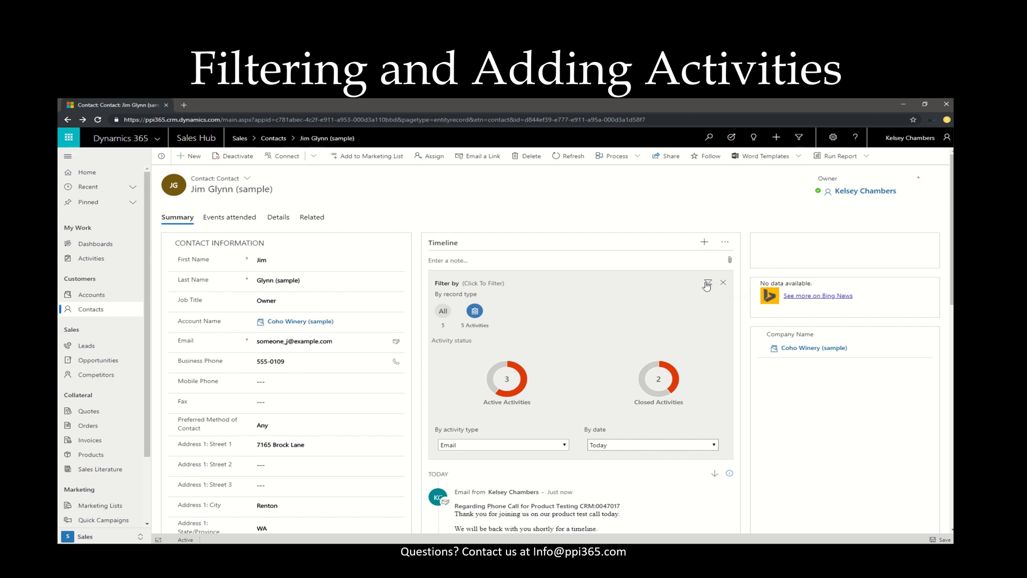
Clear the Email and Today timeline filters so every activity shows again.
{"action": "left_click", "coordinate": [707, 285]}
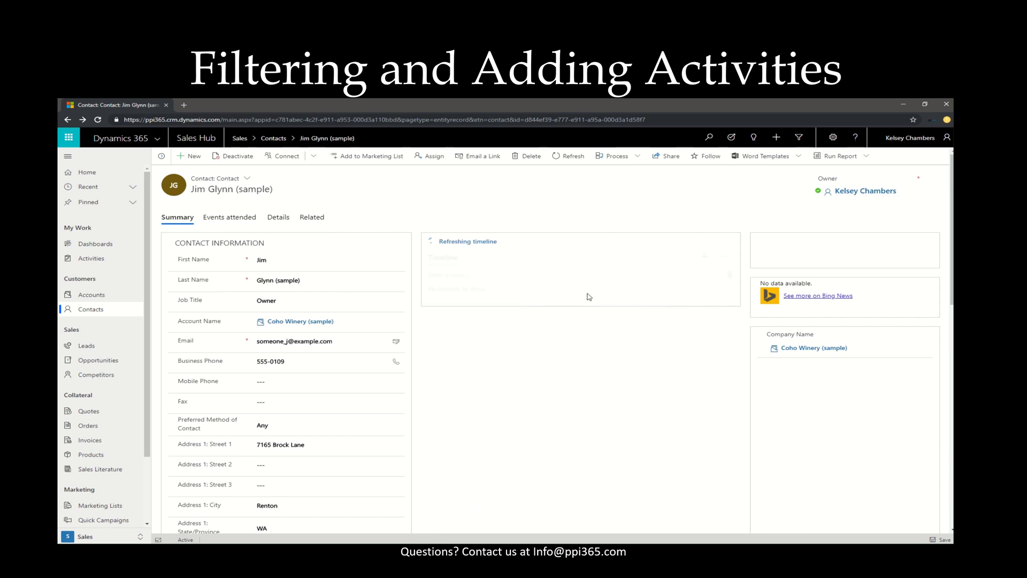